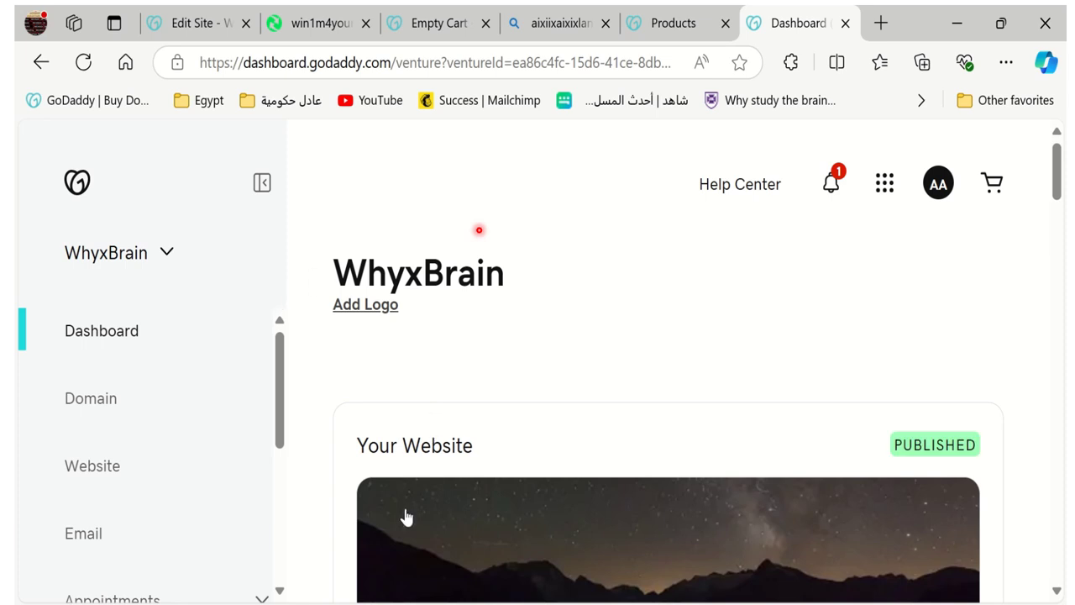
Open the WhyxBrain website (win1m4yourdream.com) in the website editor from its dashboard.
scroll(419, 451, "down", 3)
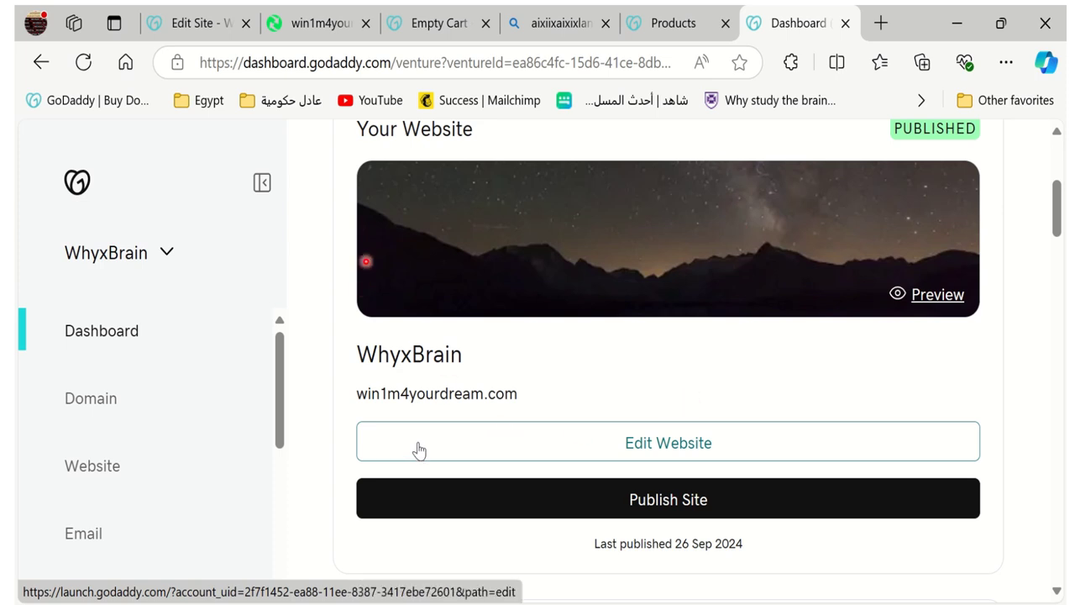
left_click(683, 445)
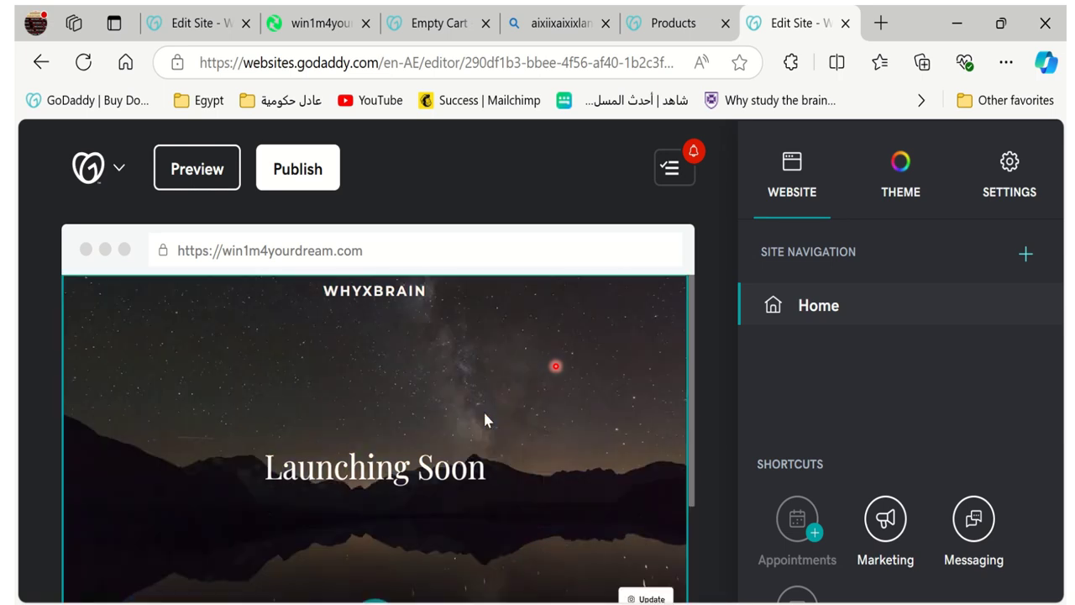
scroll(485, 416, "down", 1)
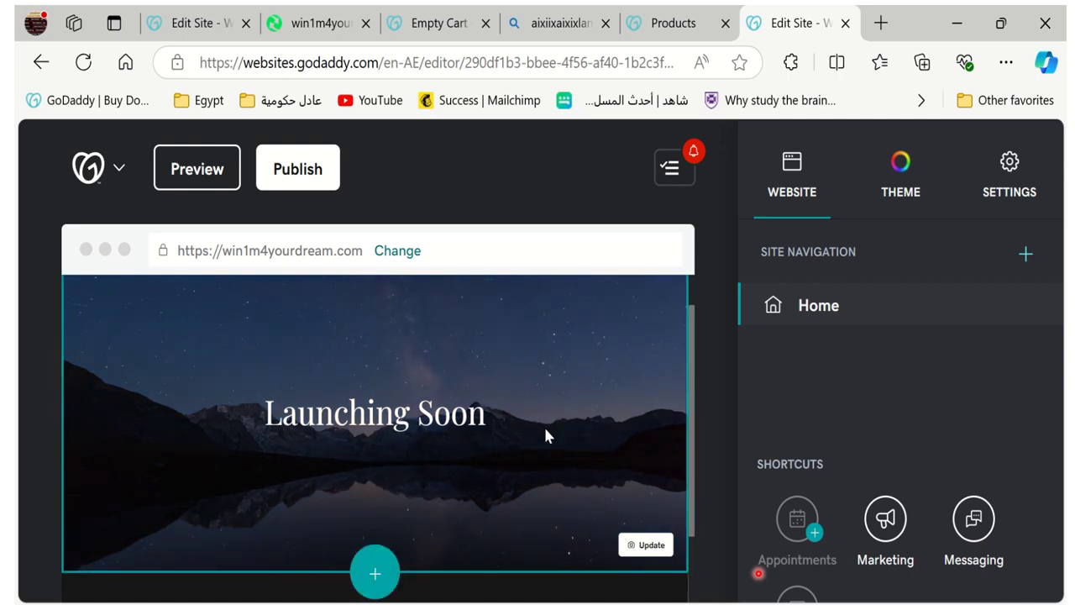
Select the "Follow us on social for updates." heading on the Home page to show the Social Links section's settings.
scroll(545, 431, "down", 1)
scroll(546, 432, "down", 2)
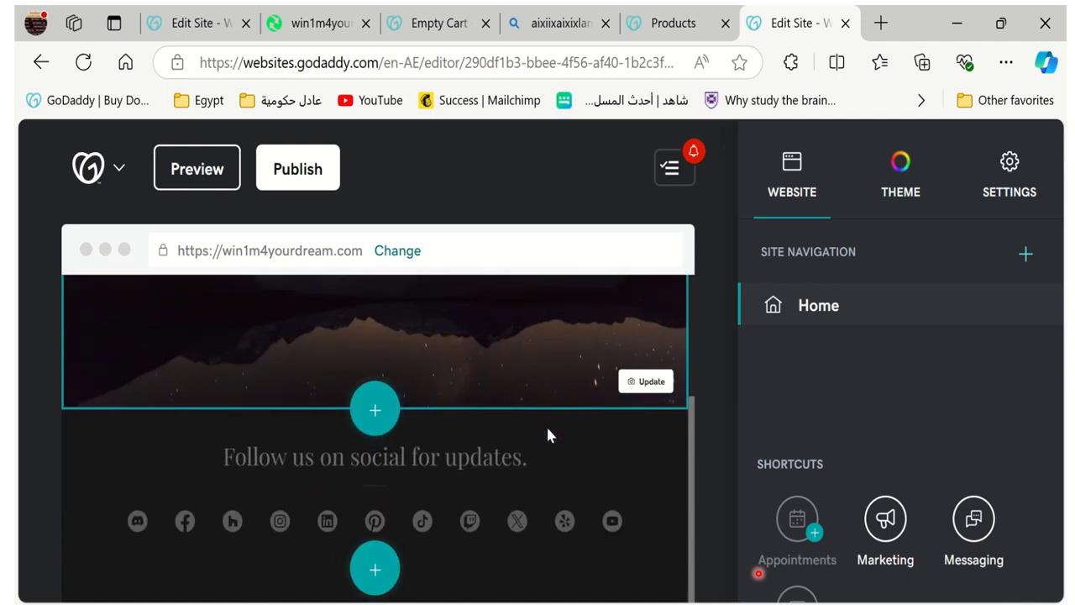
scroll(546, 430, "down", 1)
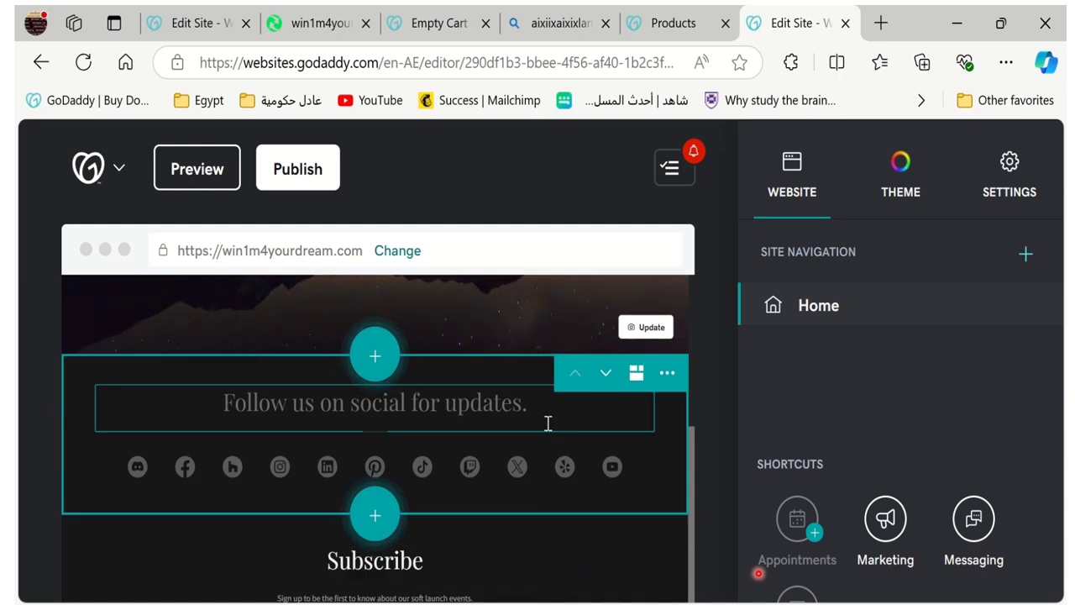
scroll(541, 416, "down", 1)
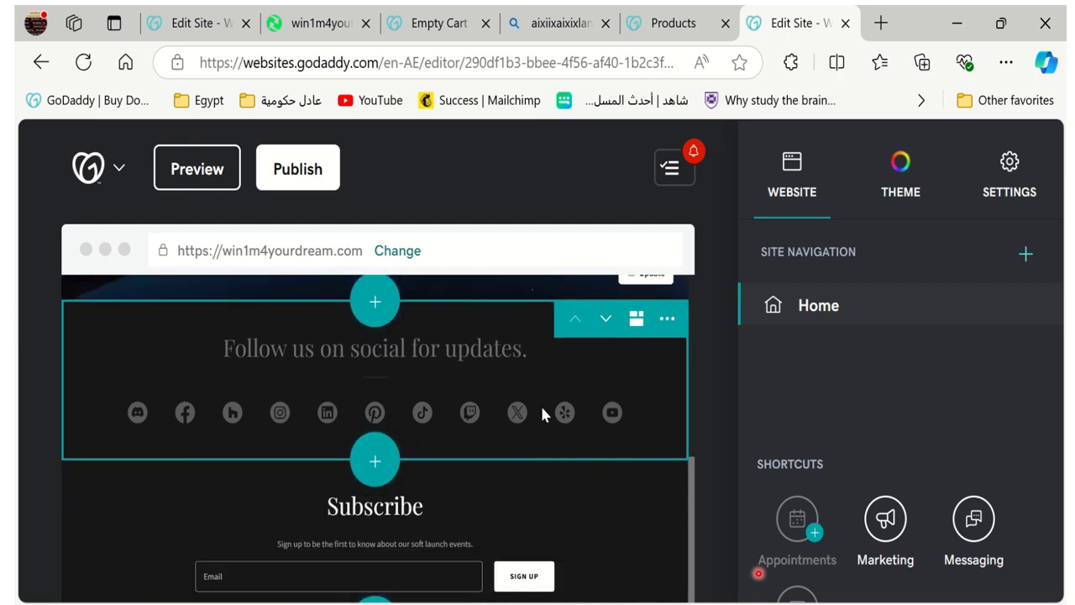
scroll(542, 411, "up", 1)
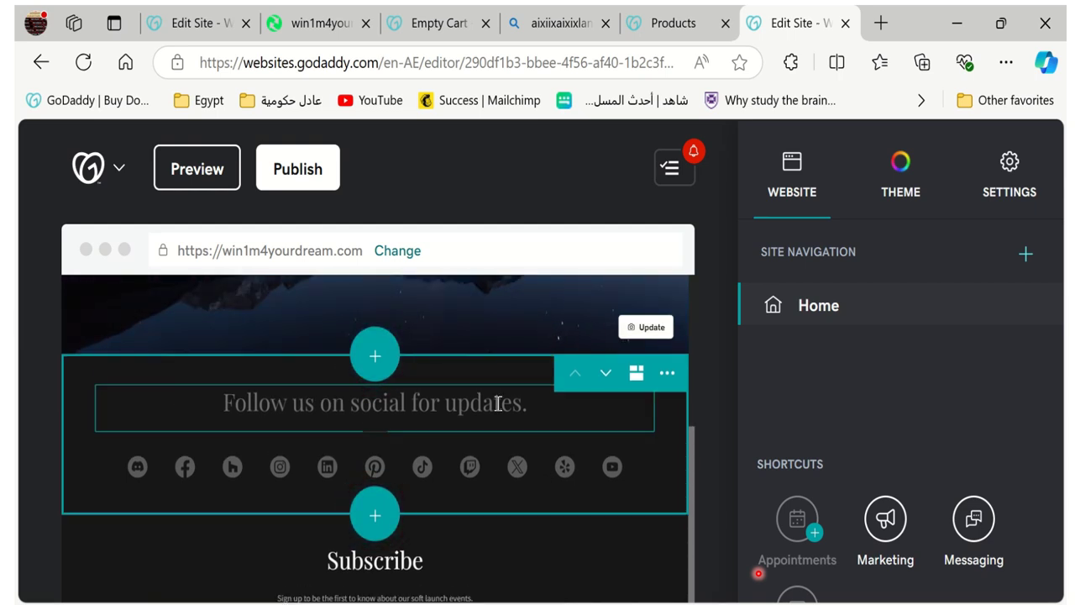
left_click(498, 403)
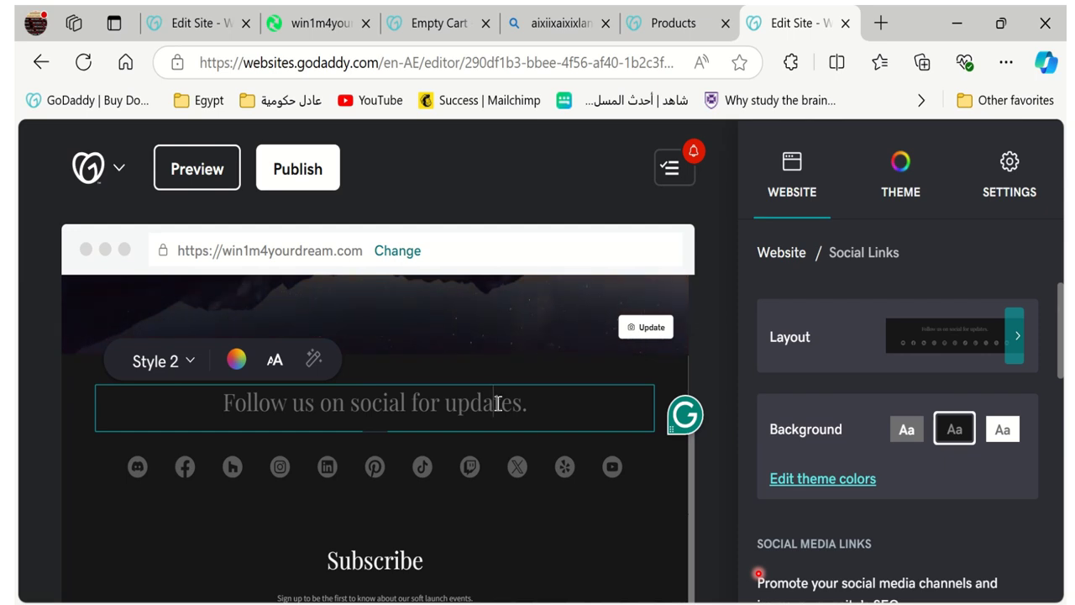
Fill the Subscribe section's email field with a saved email address and open the Next Steps checklist.
scroll(498, 403, "down", 1)
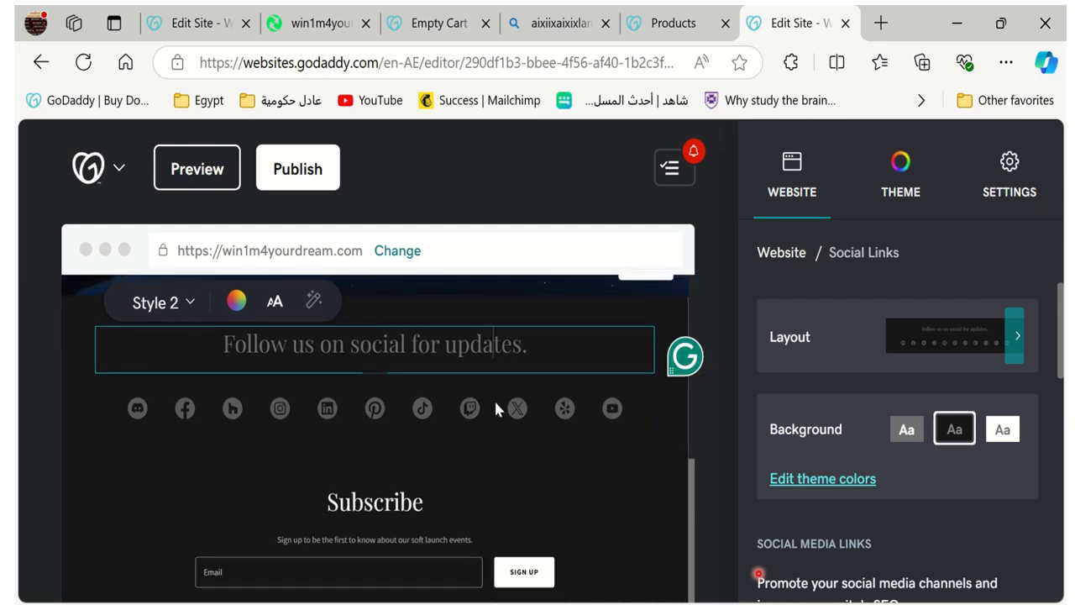
left_click(308, 575)
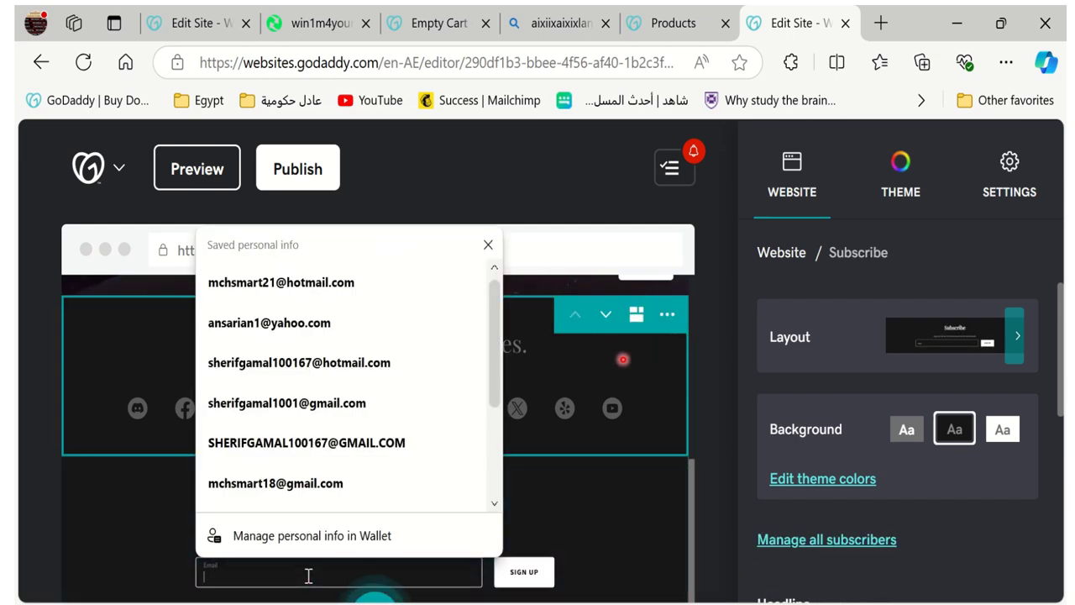
scroll(288, 384, "down", 1)
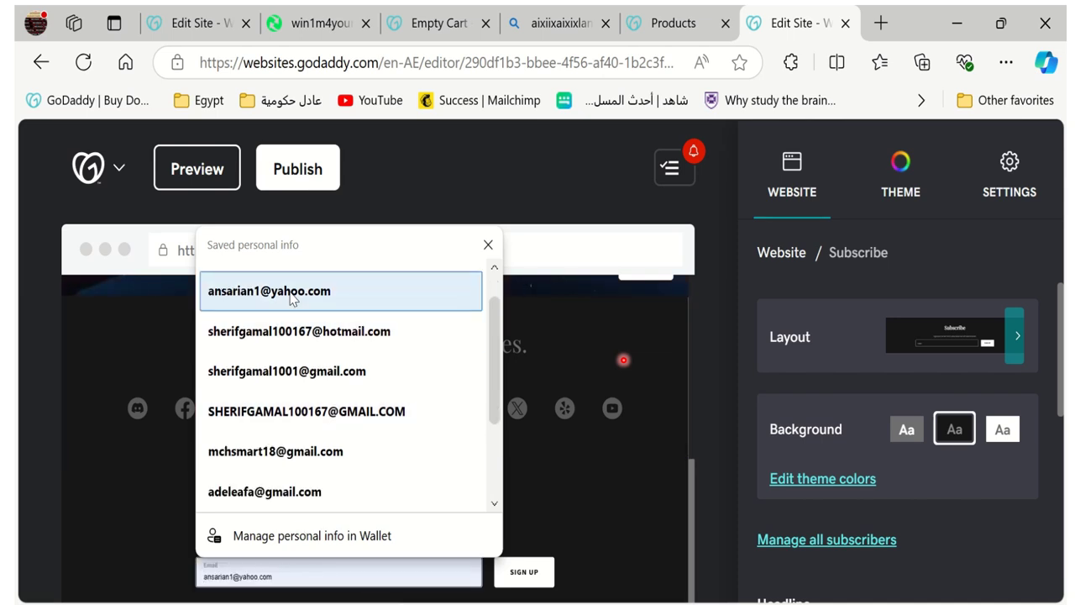
left_click(343, 296)
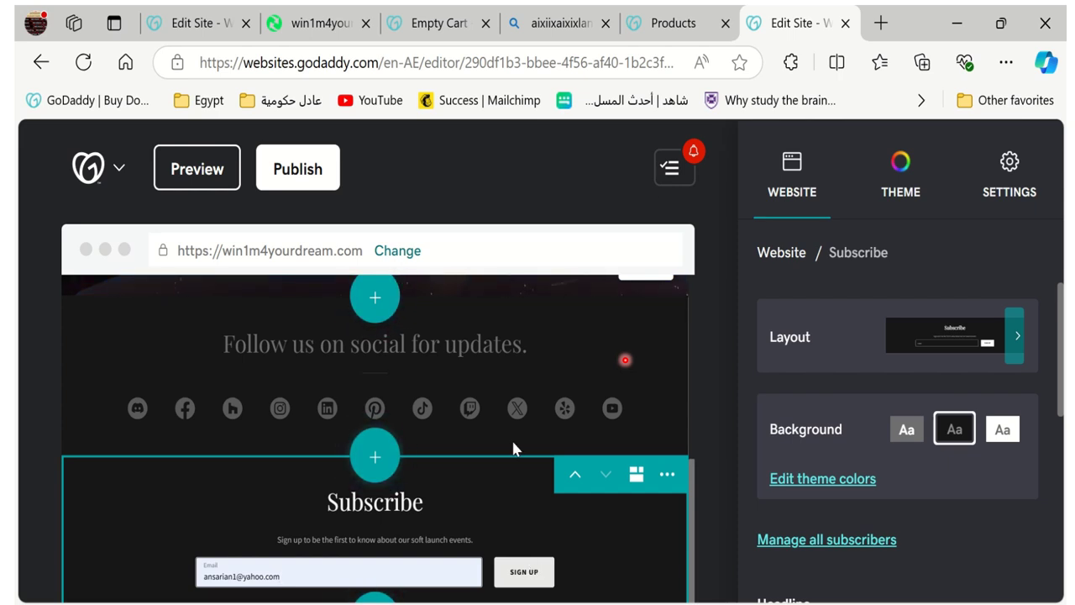
left_click(674, 168)
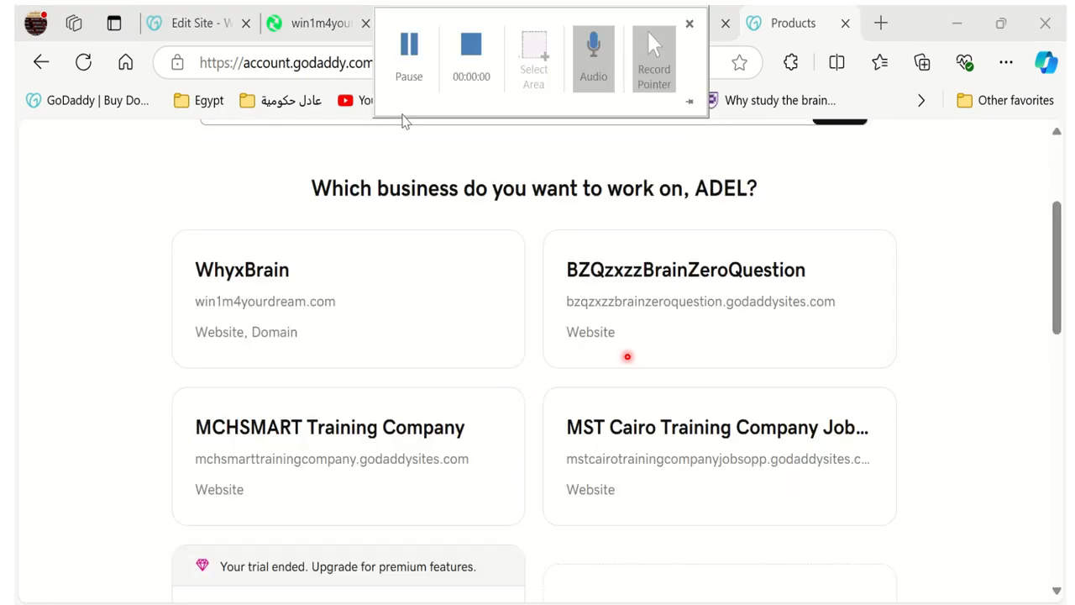
Choose the WhyxBrain business from the products list and open its website for editing.
left_click(282, 311)
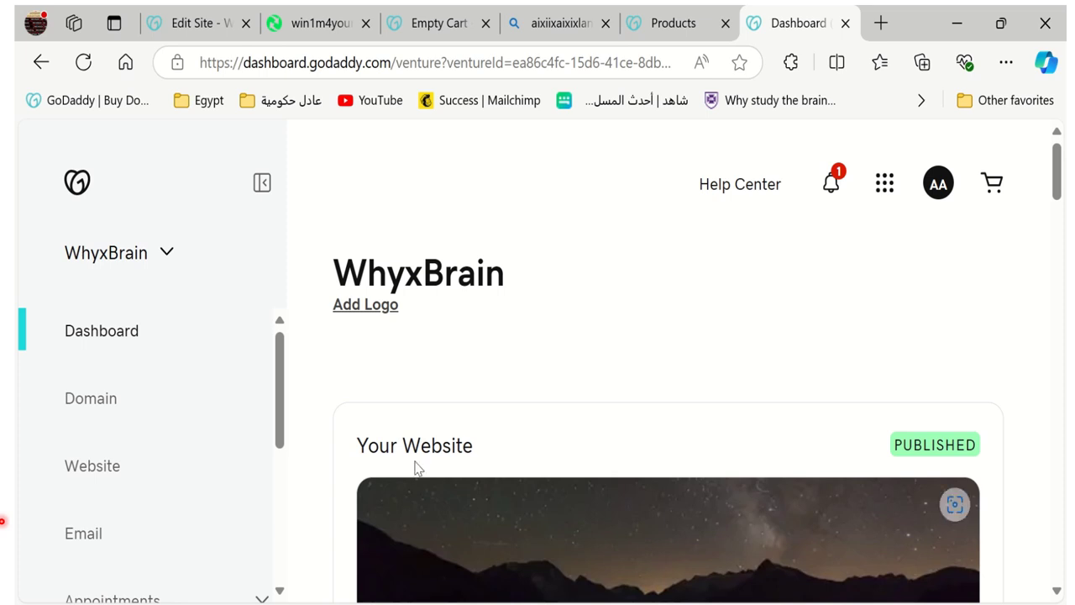
scroll(418, 454, "down", 4)
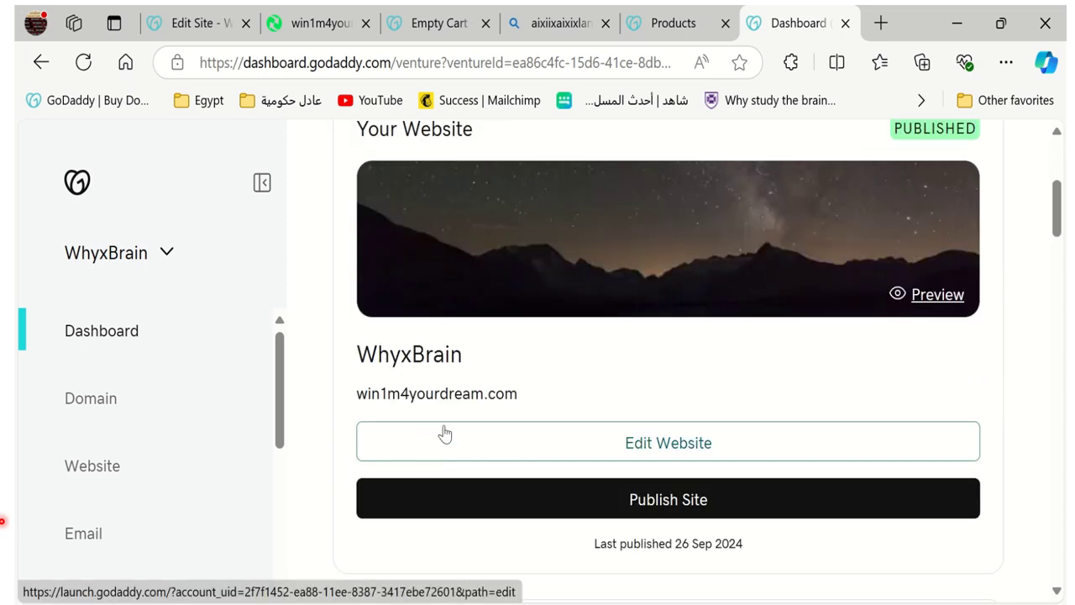
left_click(683, 446)
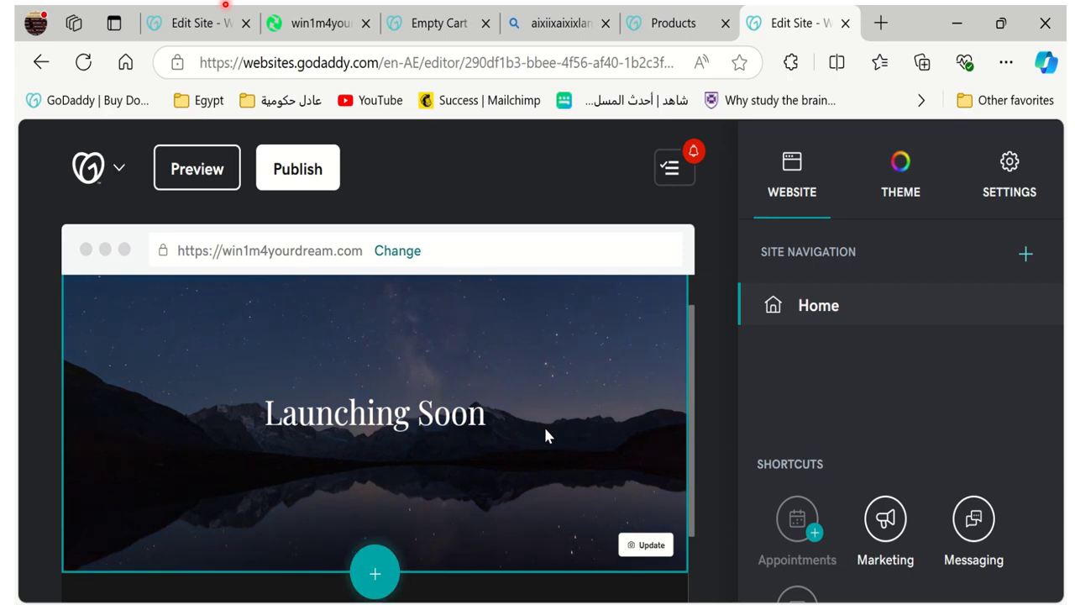
Place the text cursor in the "Follow us on social for updates." heading to bring up its Social Links settings.
scroll(543, 424, "down", 1)
scroll(546, 434, "down", 2)
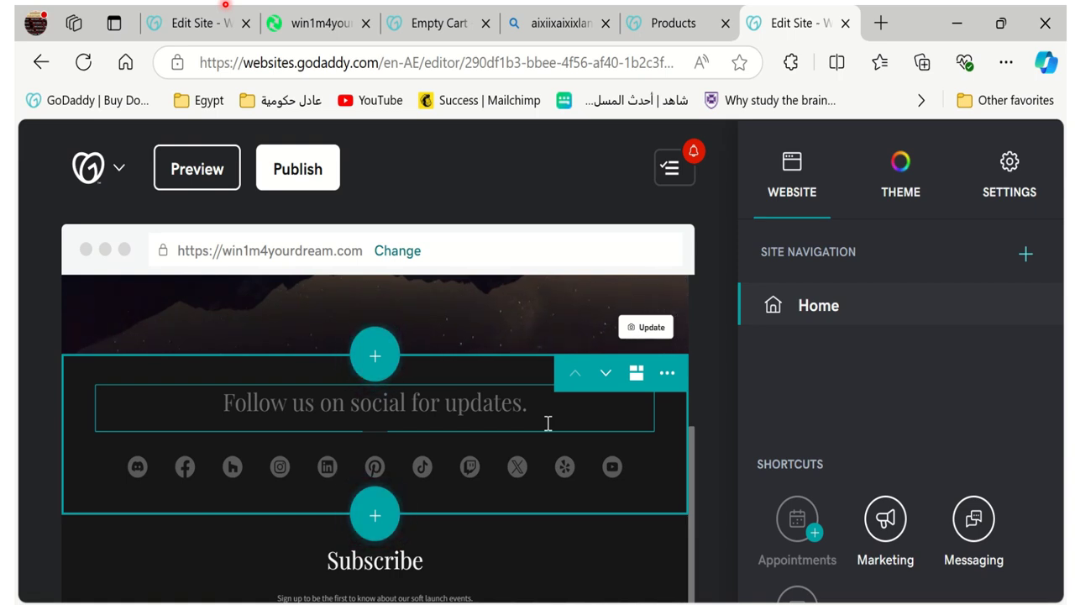
scroll(542, 414, "down", 1)
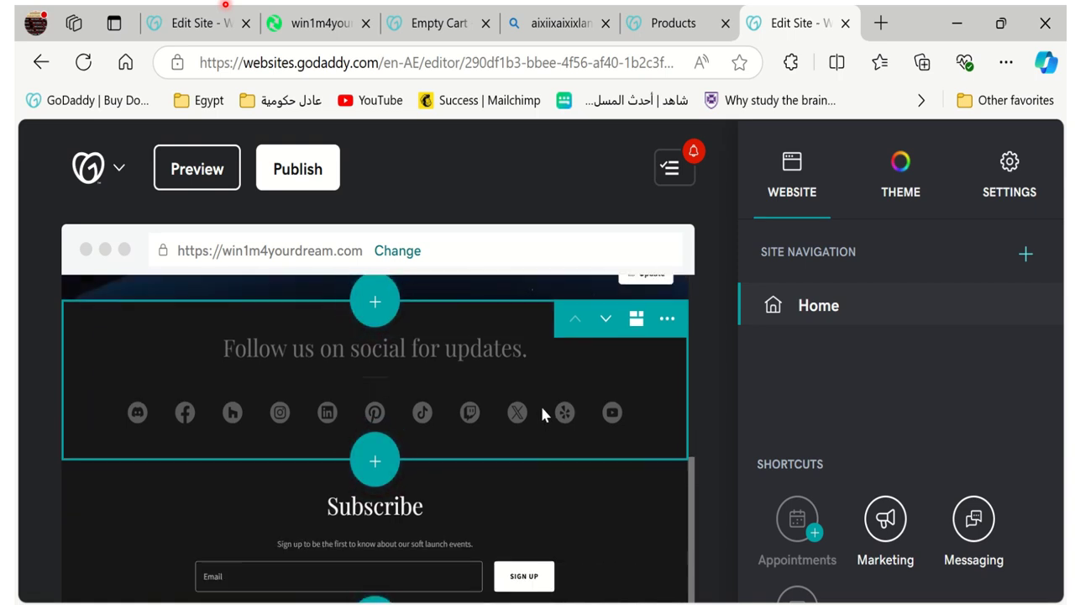
scroll(540, 404, "up", 1)
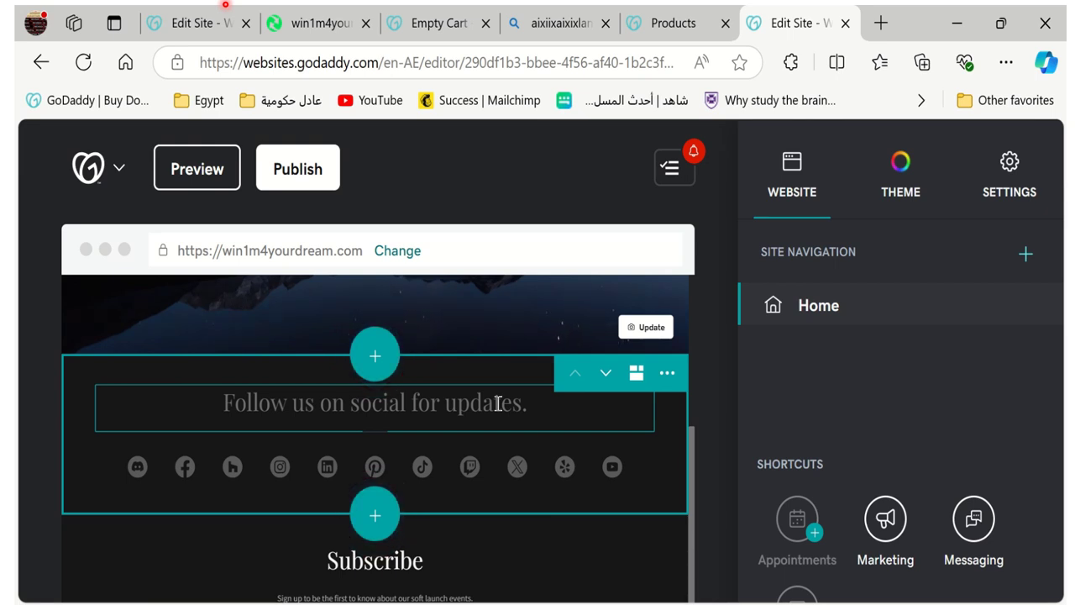
left_click(498, 404)
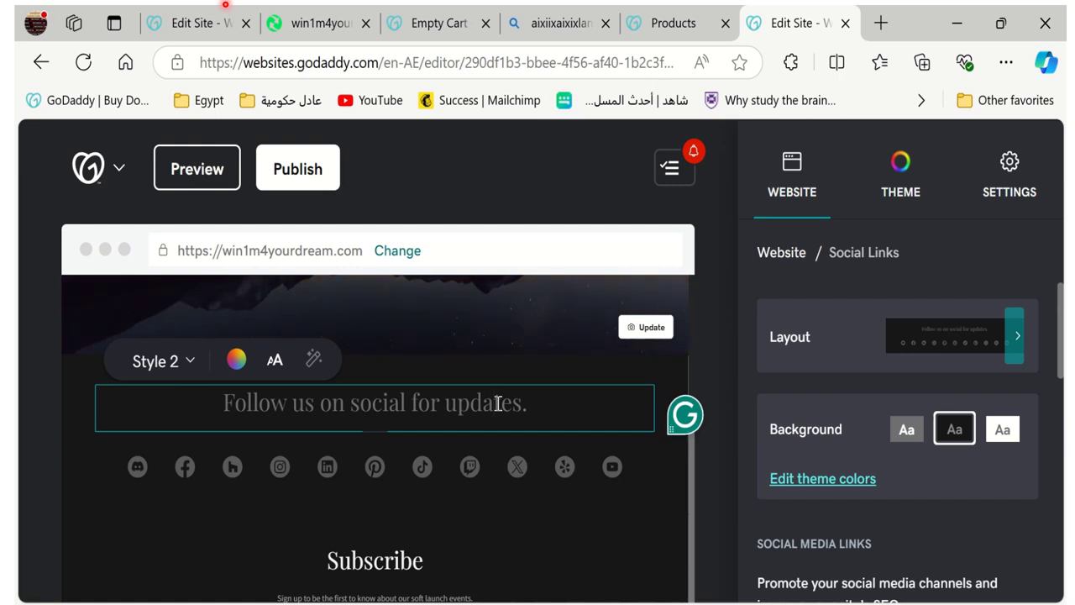
Enter a saved email address in the Subscribe form and bring up the site's Next Steps recommendations.
scroll(498, 404, "down", 1)
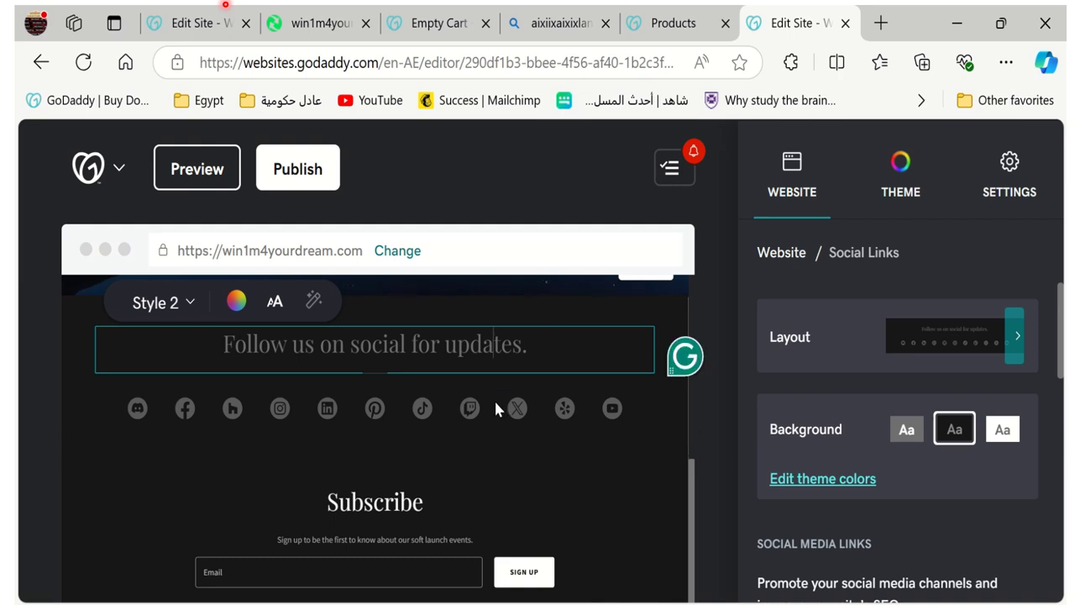
left_click(308, 575)
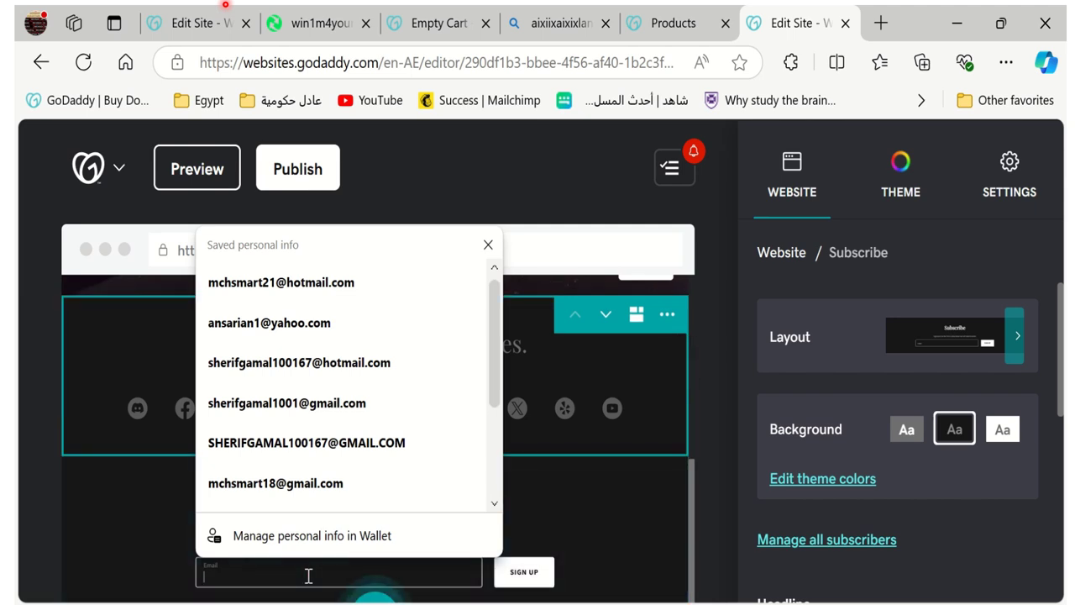
scroll(285, 352, "down", 1)
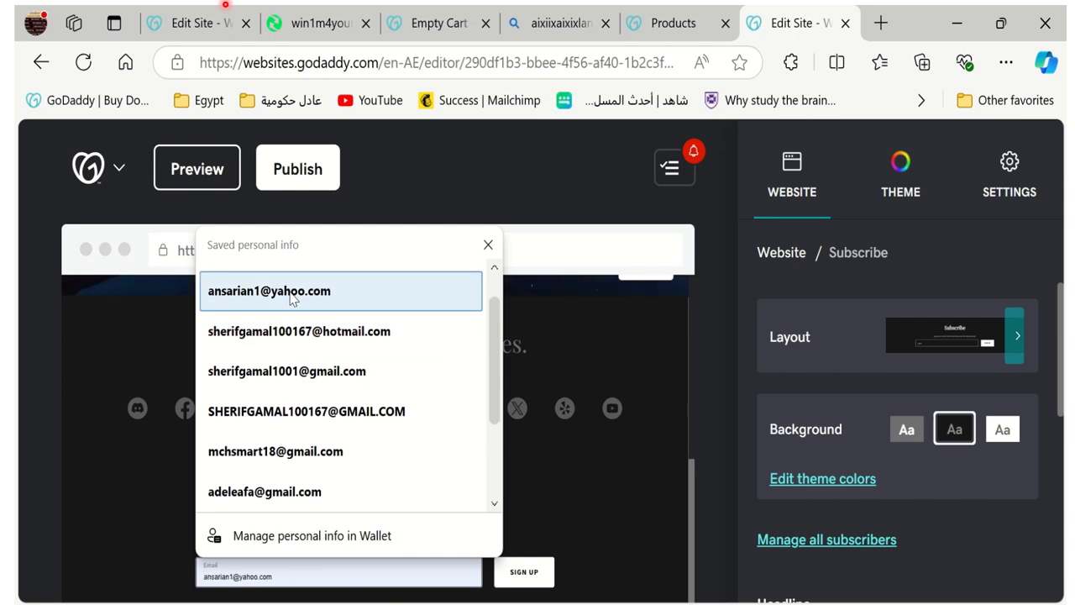
left_click(342, 298)
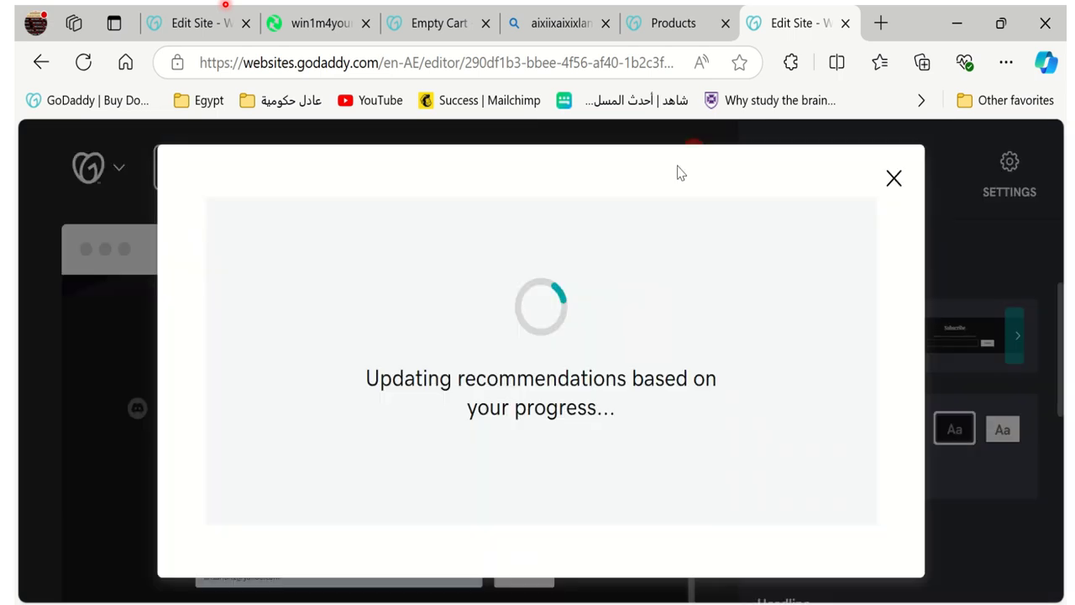
left_click(677, 170)
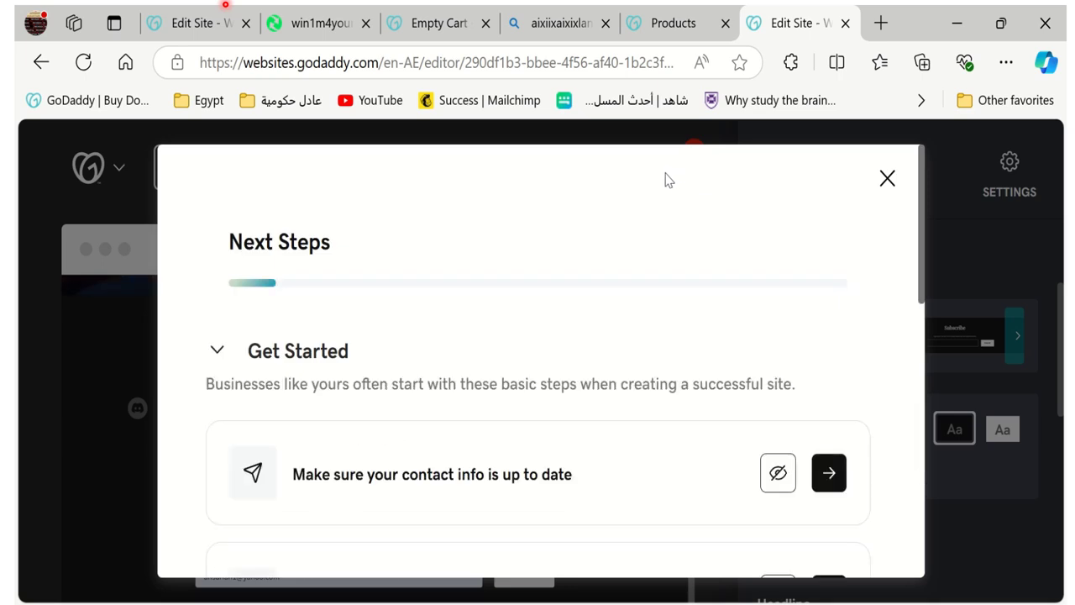
key("ctrl+w")
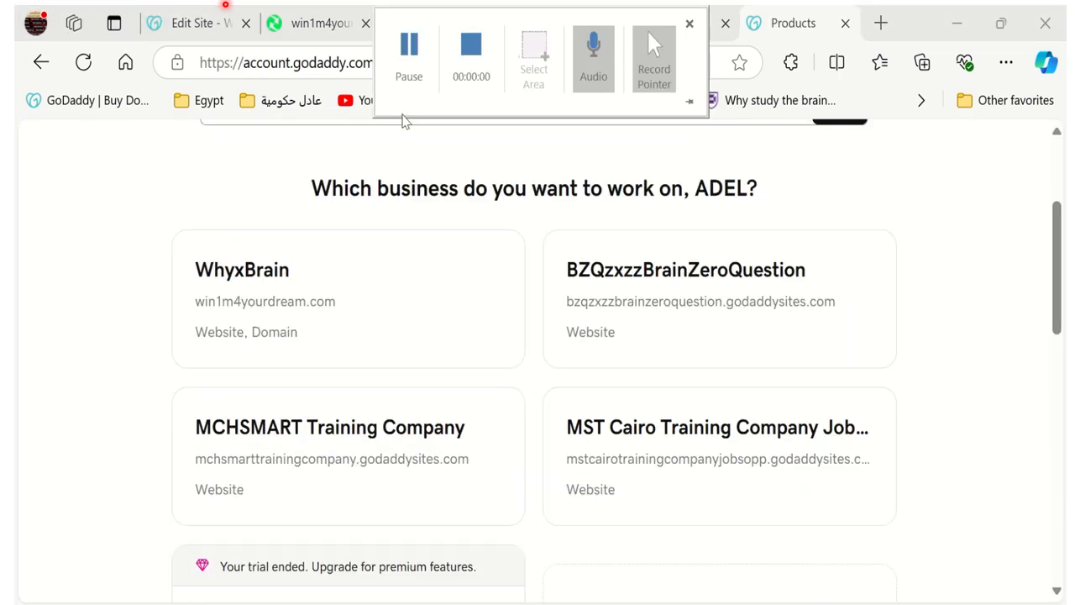
Open the WhyxBrain business from the products list and edit its website, showing the "Launching Soon" header on the Home page.
left_click(281, 311)
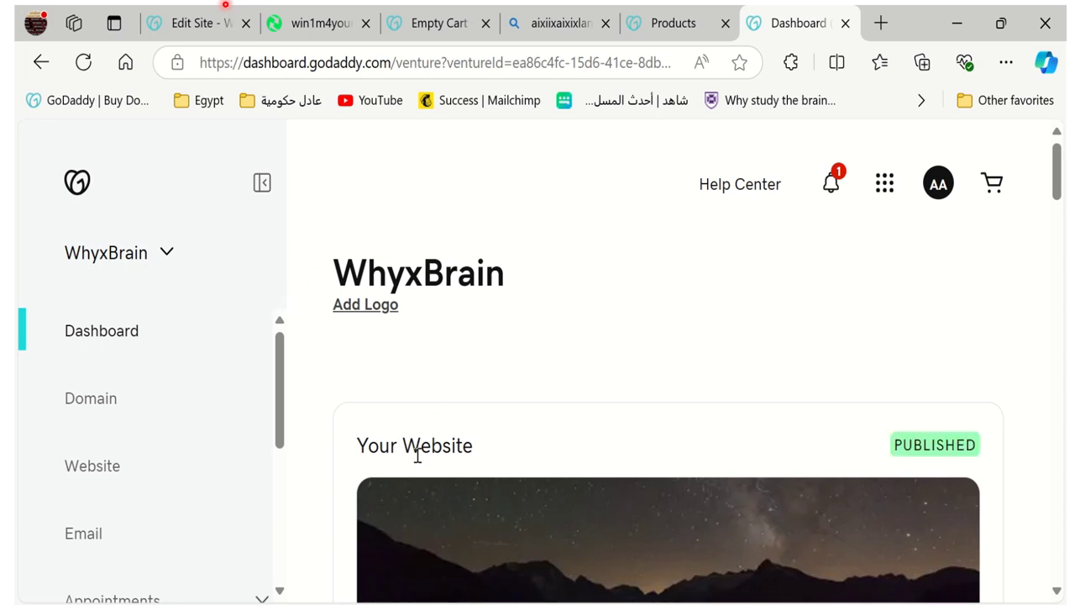
scroll(419, 452, "down", 4)
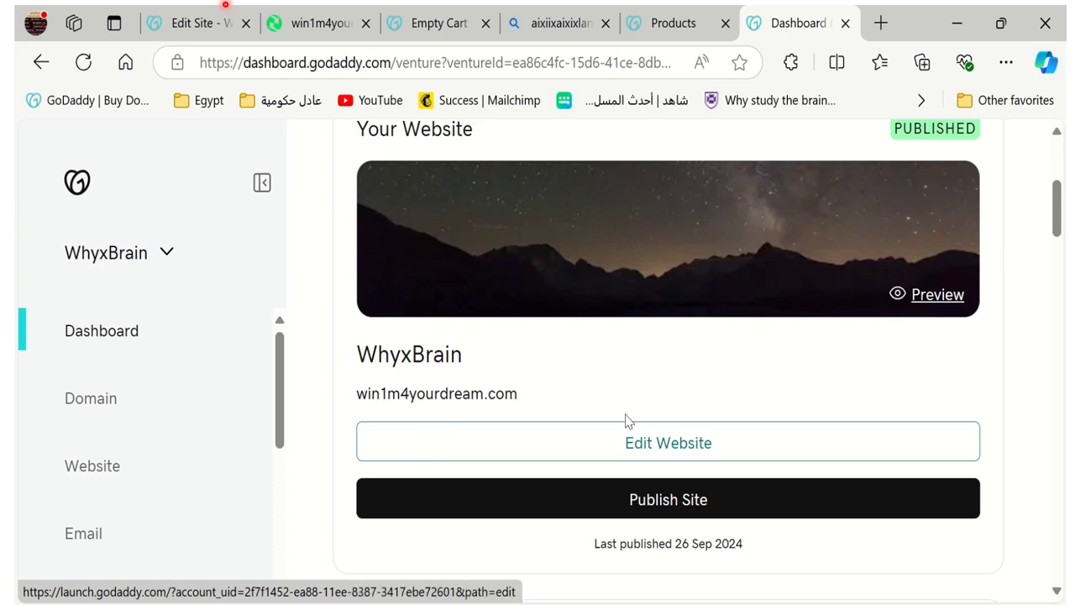
left_click(683, 446)
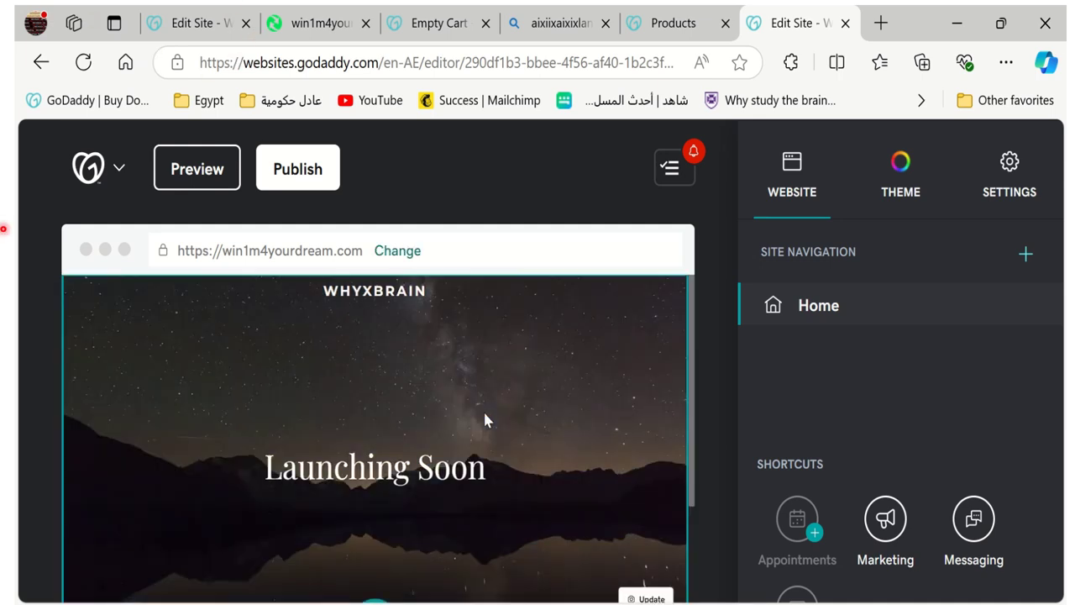
scroll(485, 420, "down", 1)
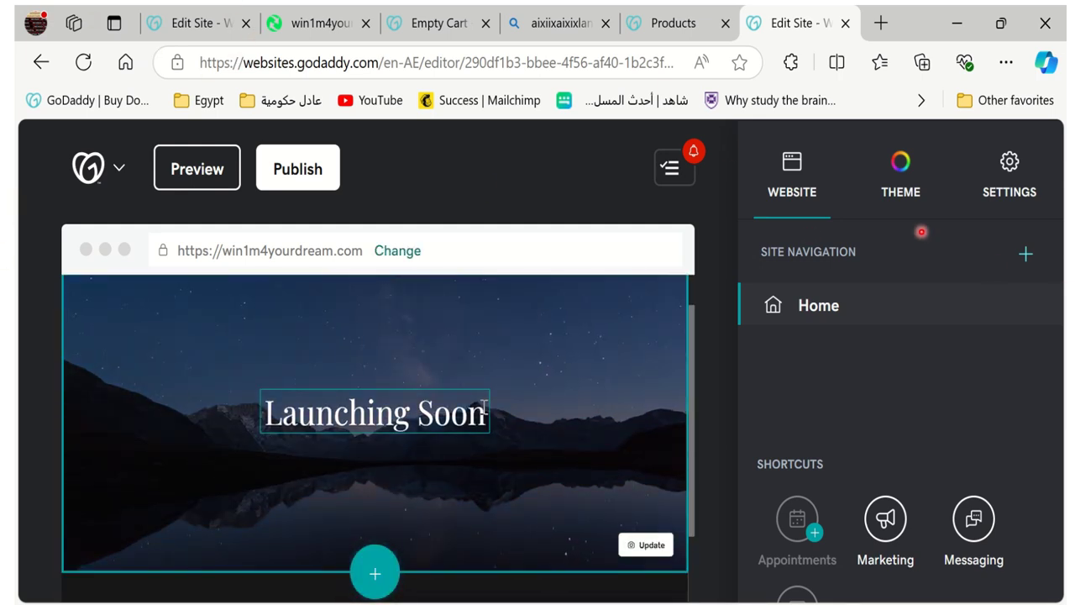